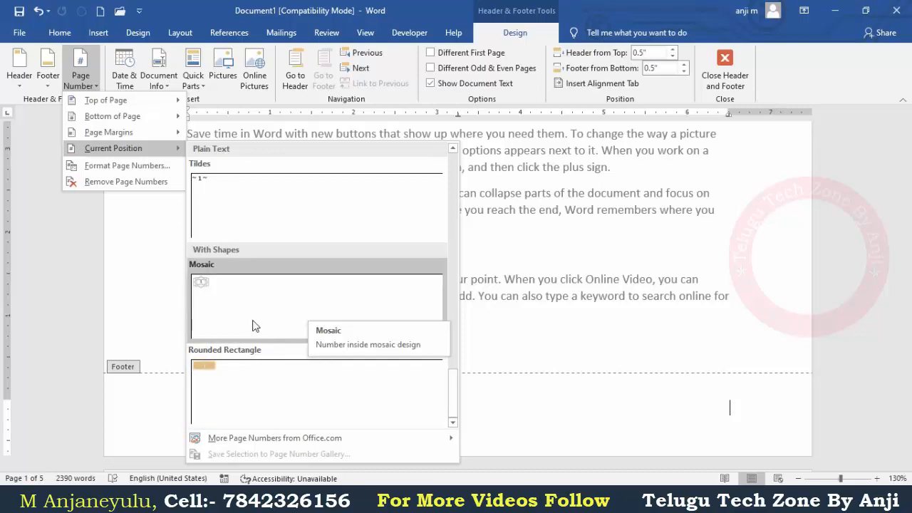
Step: Insert a Mosaic page number at the current position in the footer
click(250, 313)
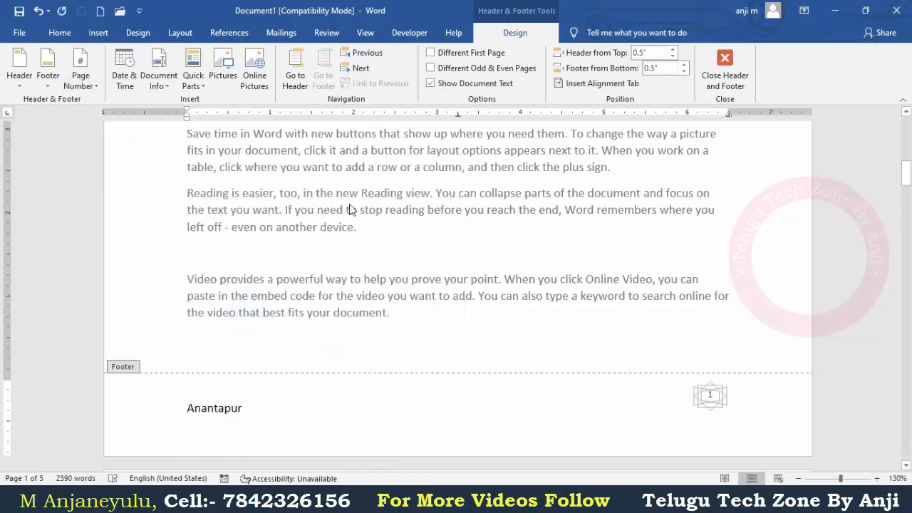
click(292, 78)
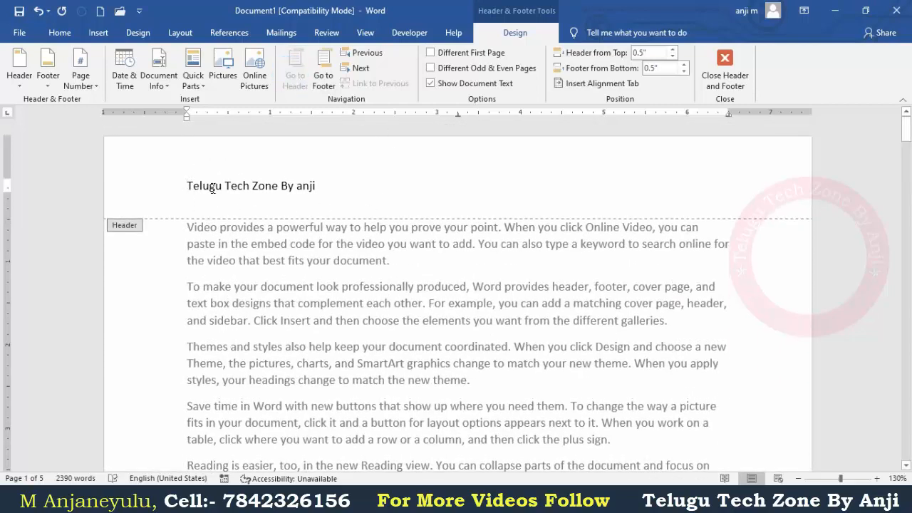
click(222, 66)
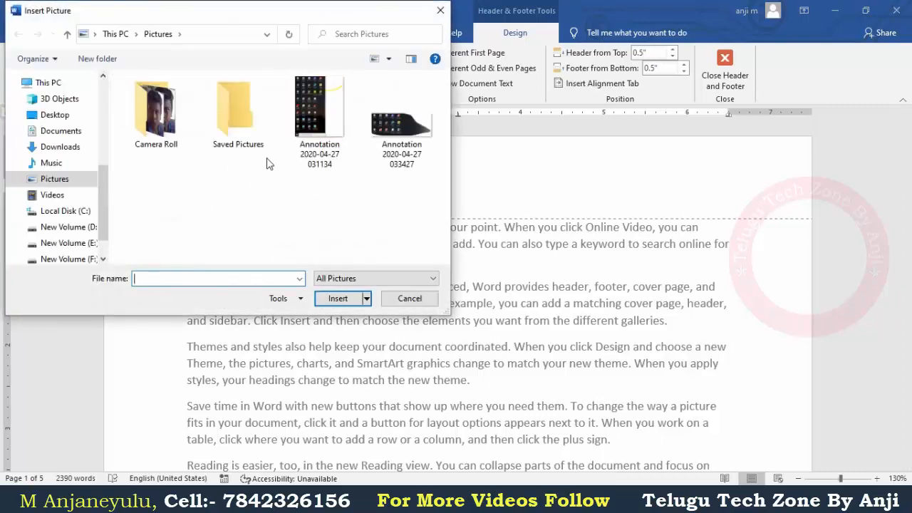
click(389, 146)
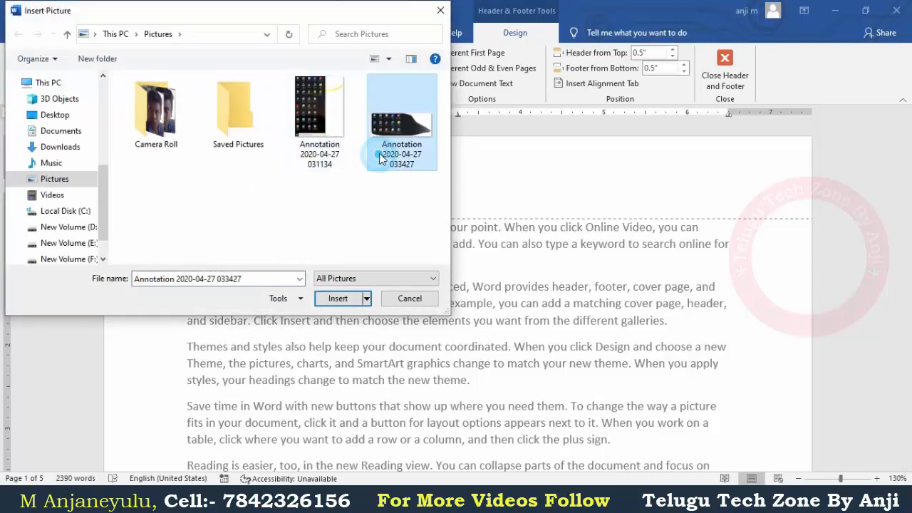
click(343, 300)
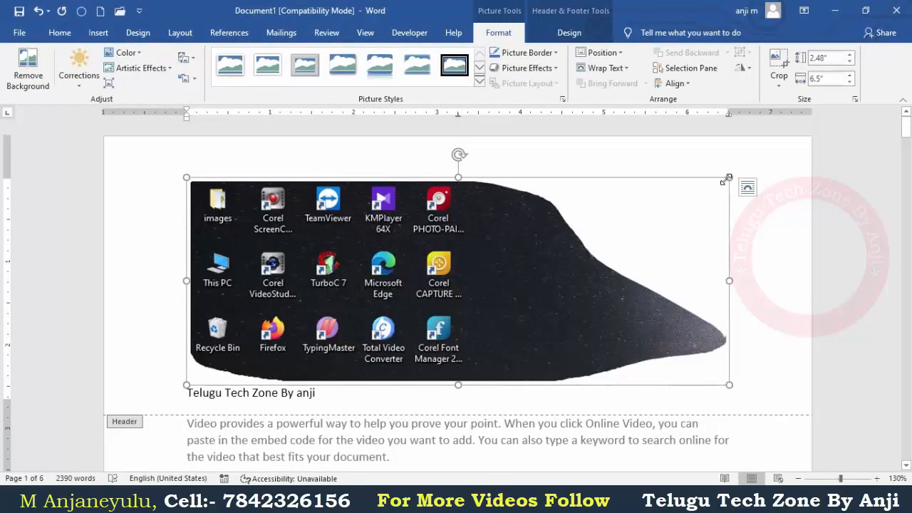
drag(727, 178, 264, 219)
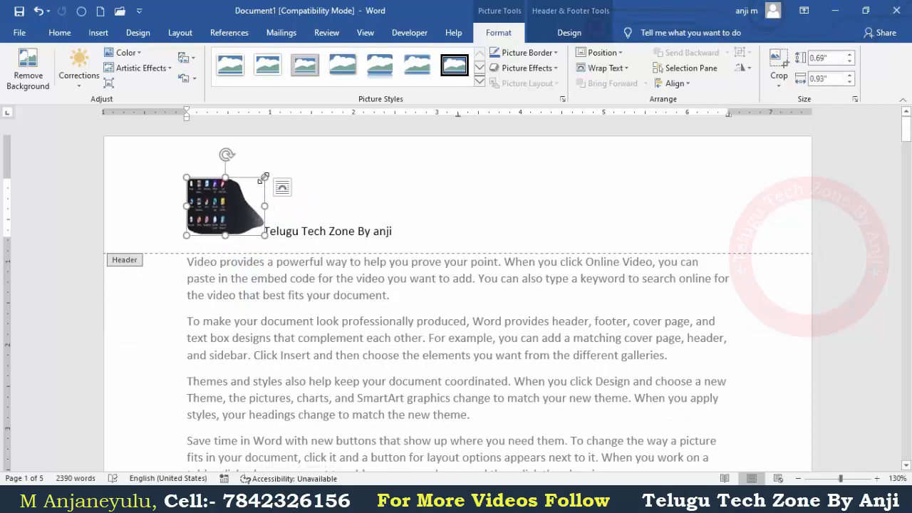
drag(264, 177, 231, 216)
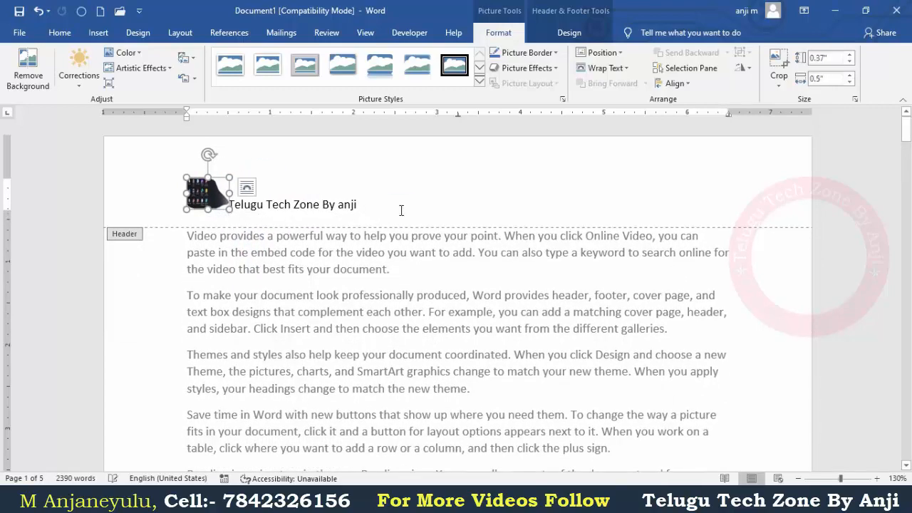
Step: Insert the date right-aligned after the header text, using the format "Thursday, July 2, 2020"
click(401, 211)
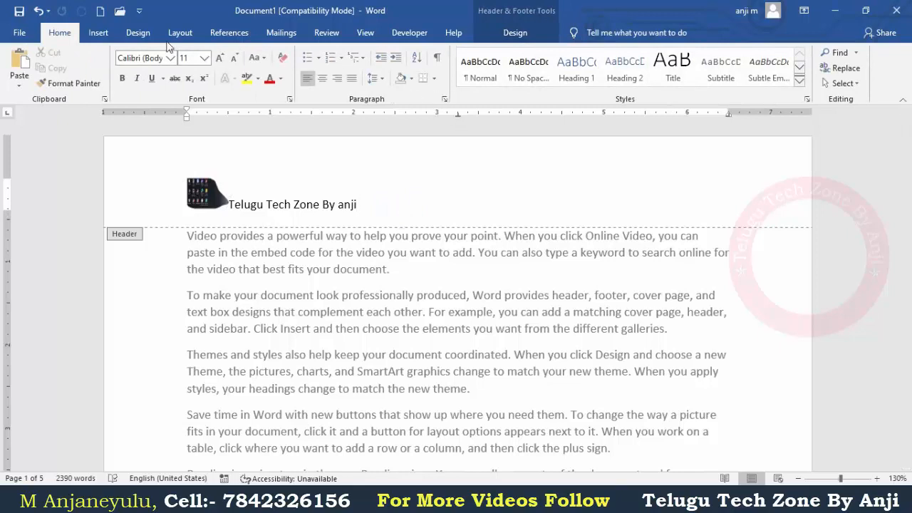
click(515, 32)
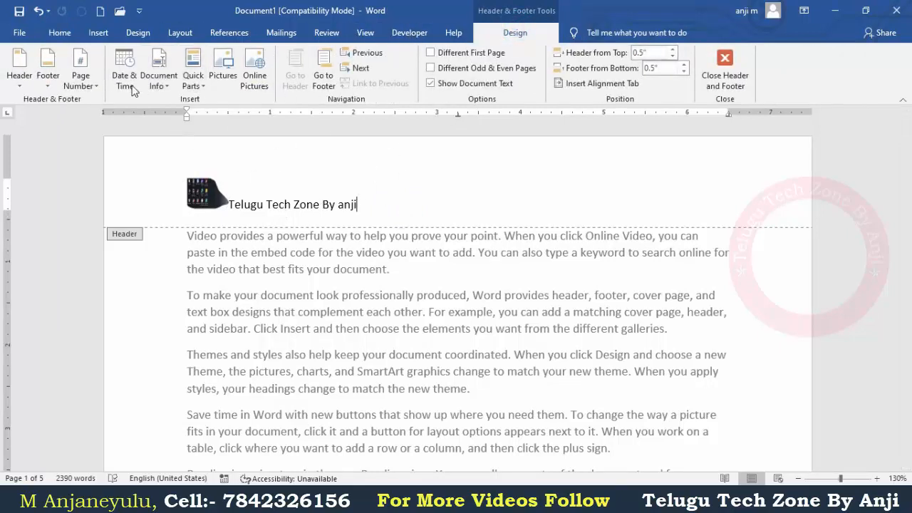
key(Tab)
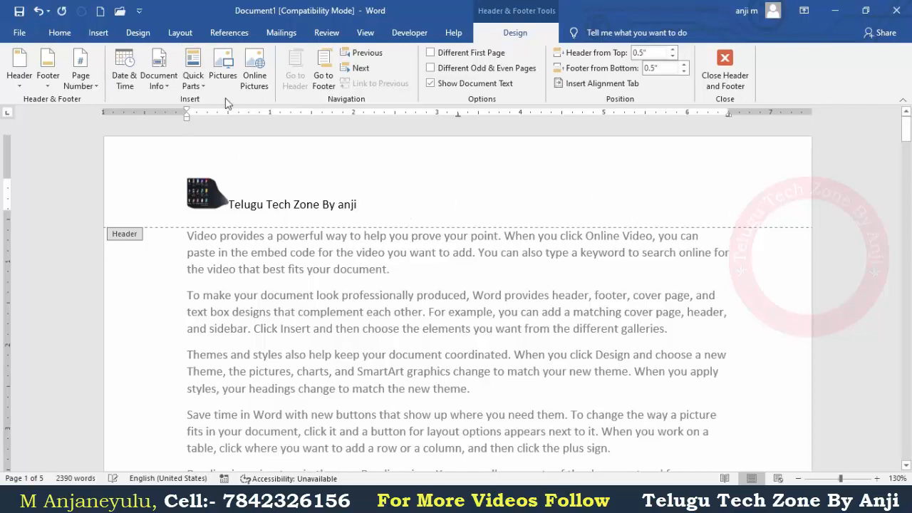
click(124, 72)
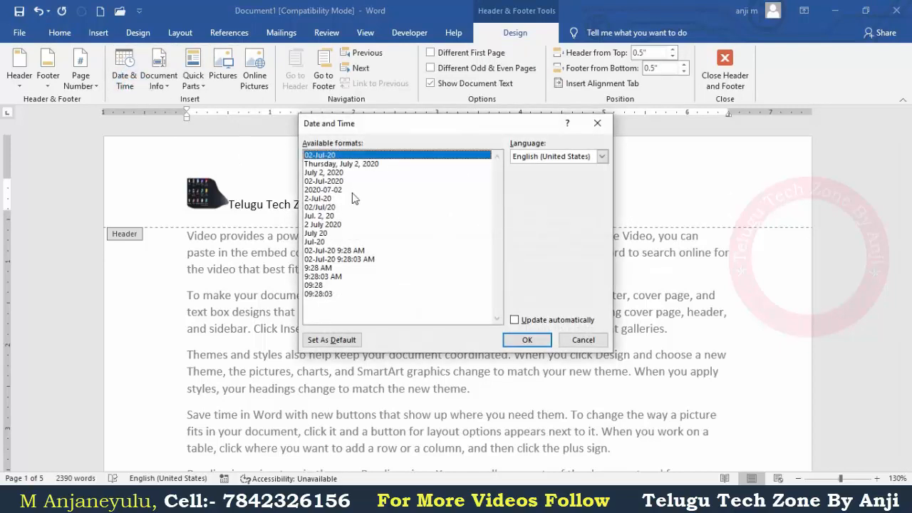
click(357, 164)
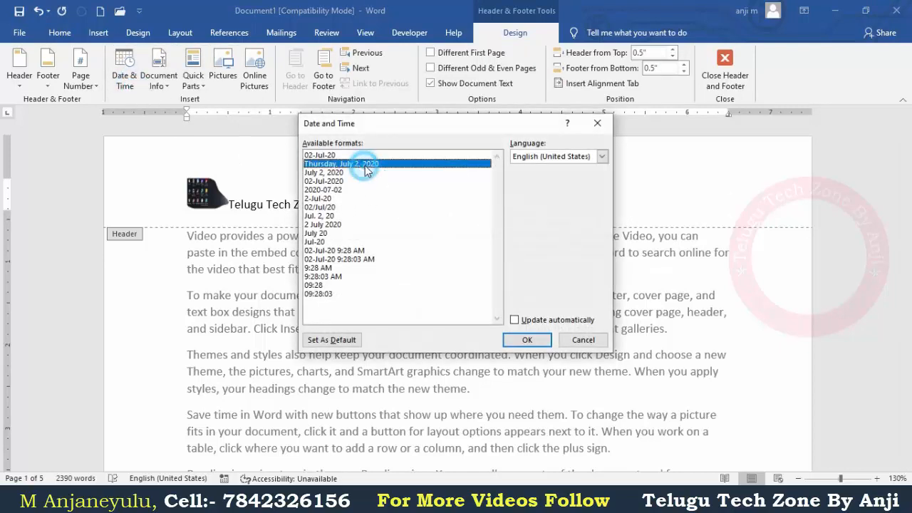
click(527, 339)
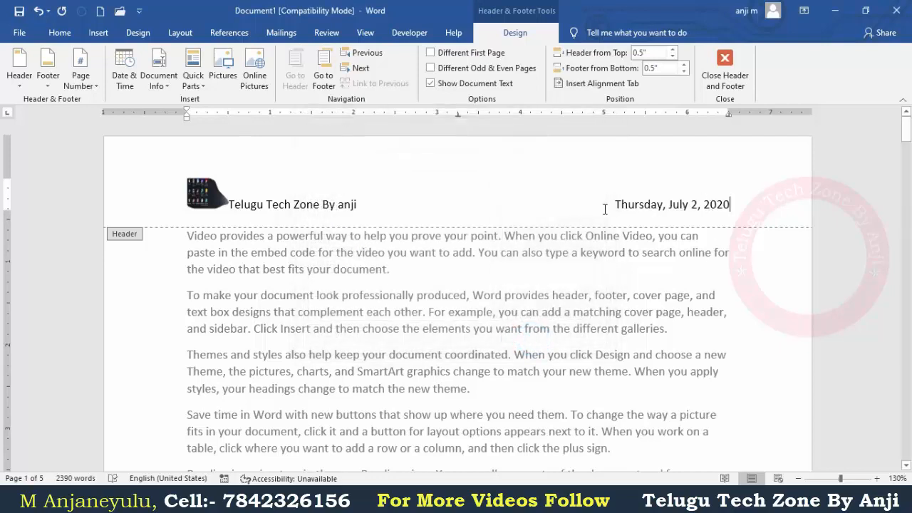
Step: Try adding the document's Author property after the header date, and delete it again
click(158, 79)
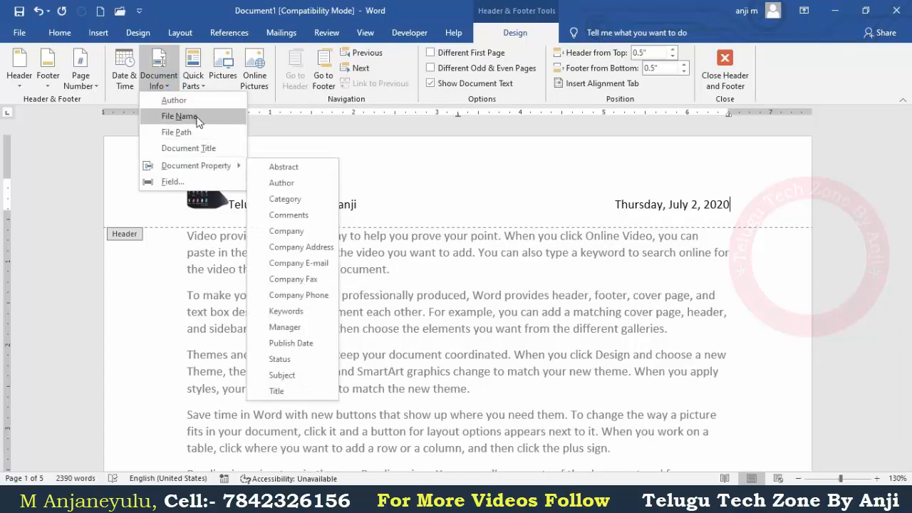
click(174, 99)
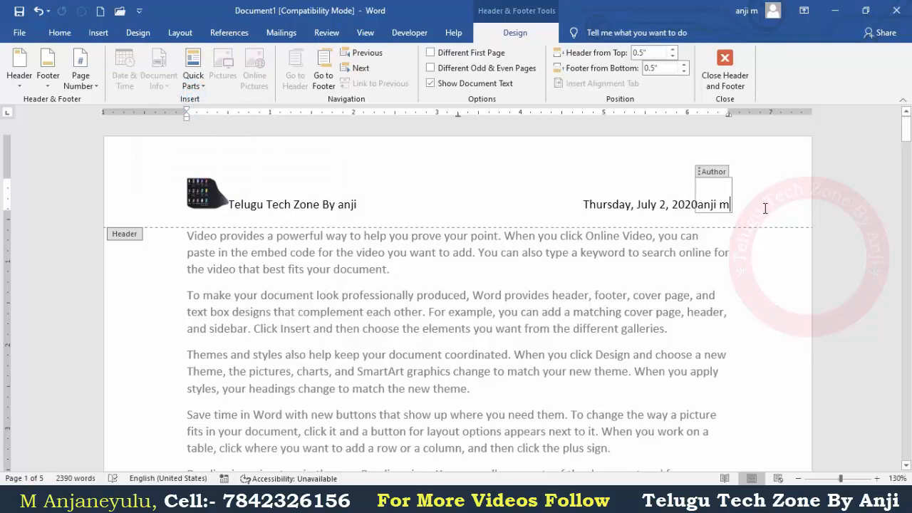
click(703, 174)
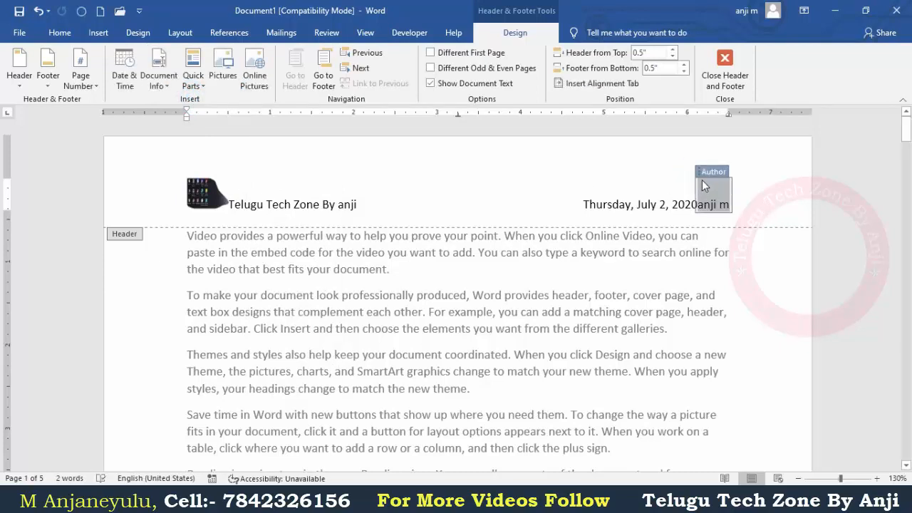
key(Delete)
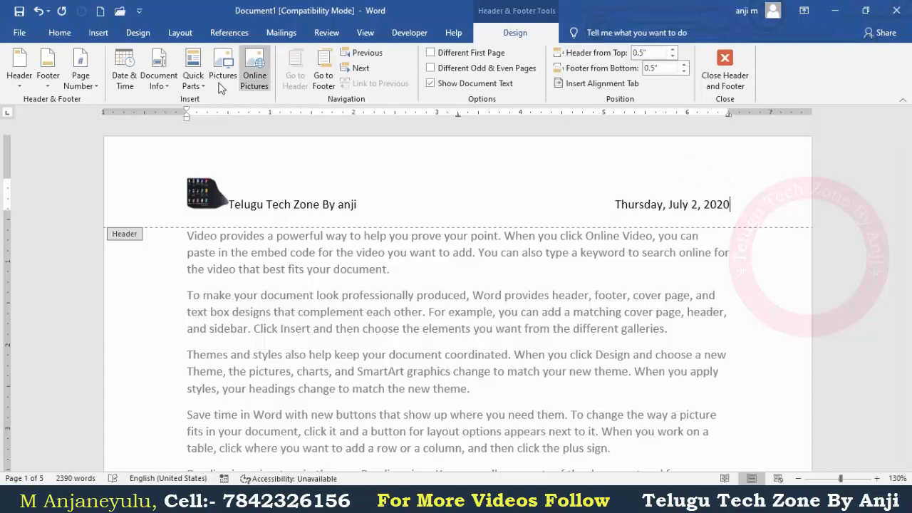
click(258, 88)
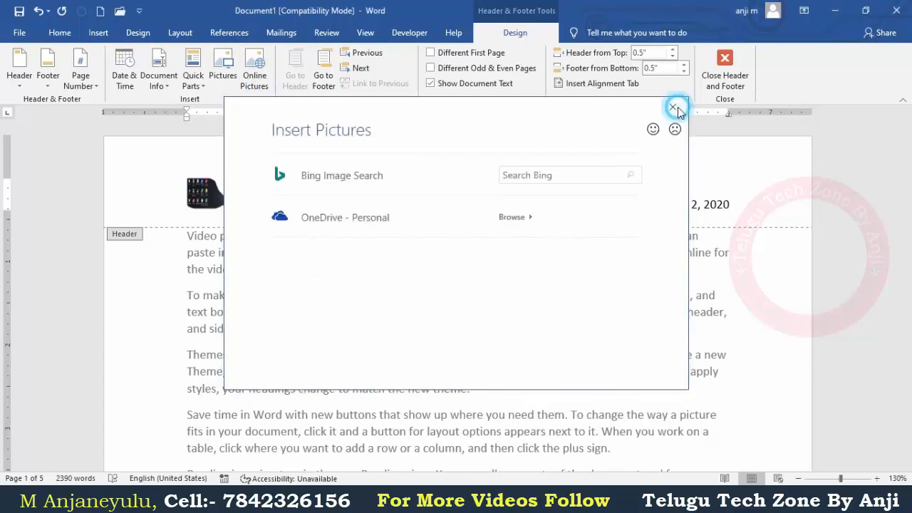
click(672, 109)
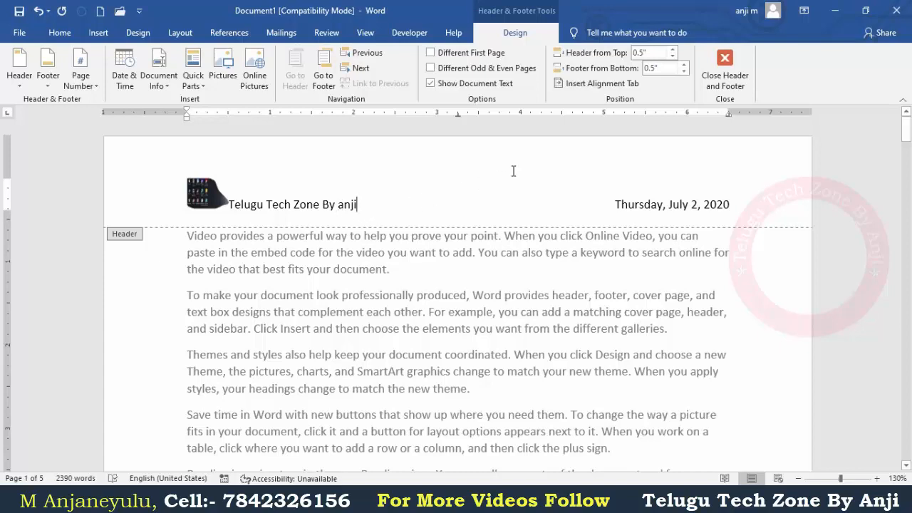
Step: Increase the header's distance from the top of the page to 7.8 inches and check its effect on the pages
click(675, 52)
click(674, 52)
click(675, 52)
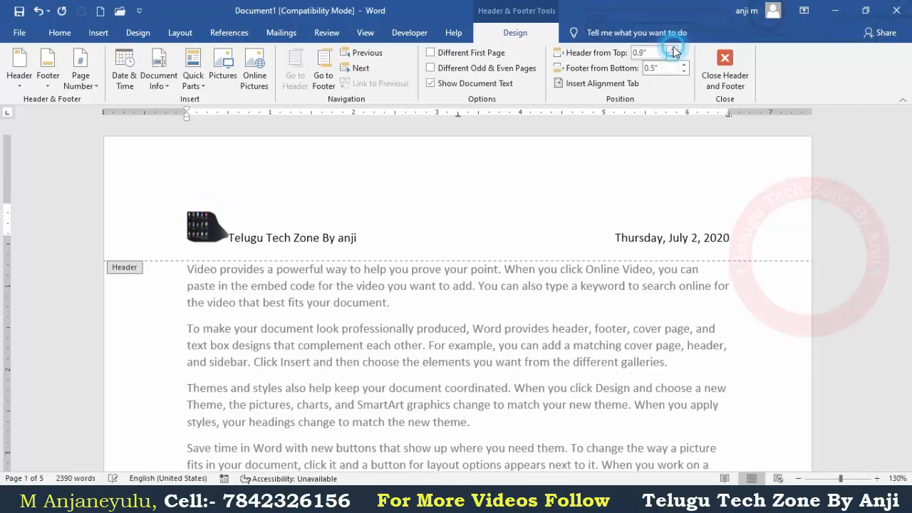
click(675, 52)
click(674, 52)
click(674, 52)
click(675, 52)
drag(675, 52, 672, 49)
scroll(598, 199, down, 4)
scroll(659, 168, up, 5)
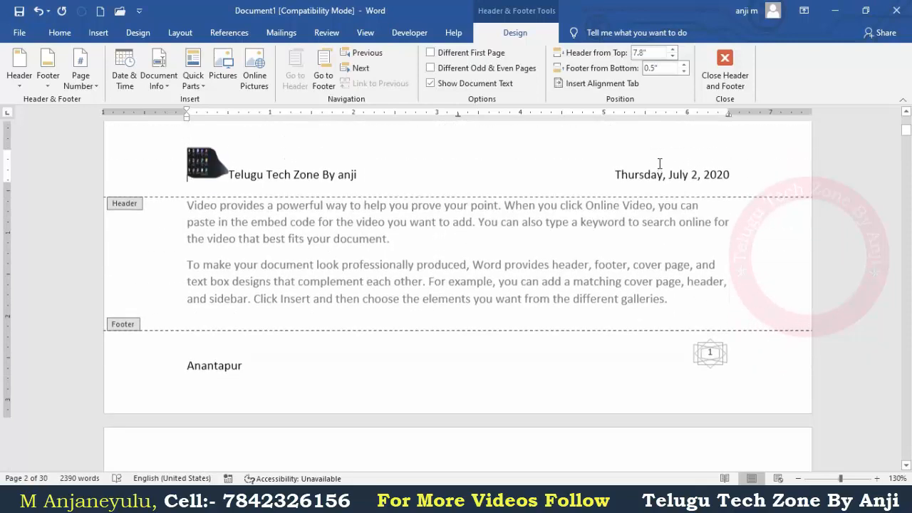
Step: Set the header's distance from the top to 0.5 inches and finish editing the header and footer
drag(673, 57, 676, 59)
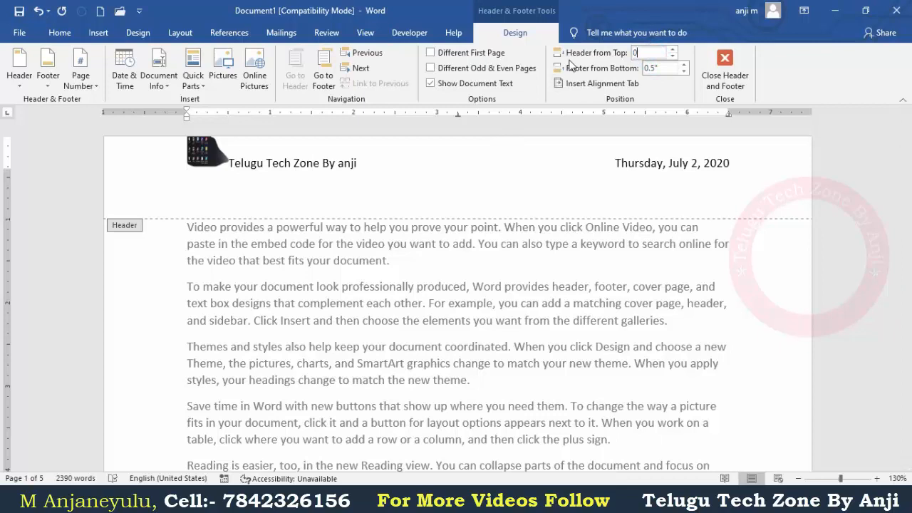
text(0.5)
key(Return)
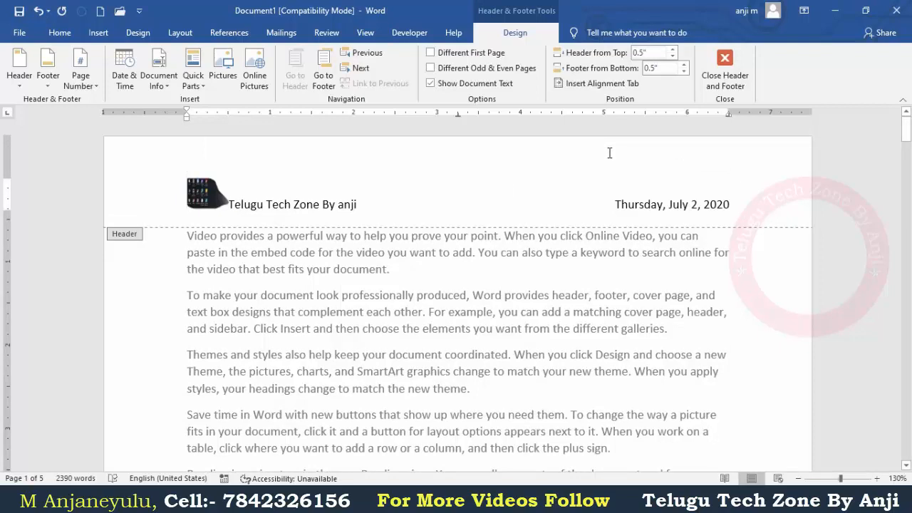
click(724, 86)
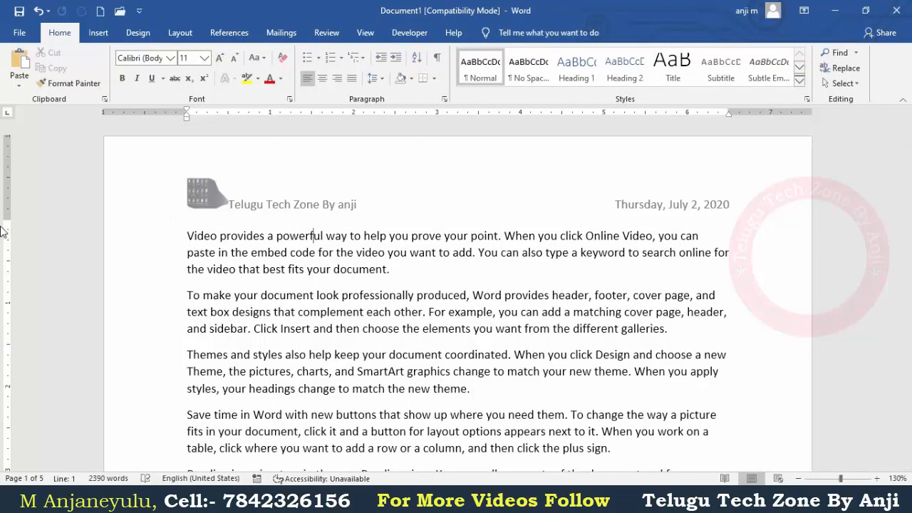
Step: Check the header and footer of the first page in the print preview, and return to the document
drag(7, 219, 7, 218)
click(27, 35)
click(61, 263)
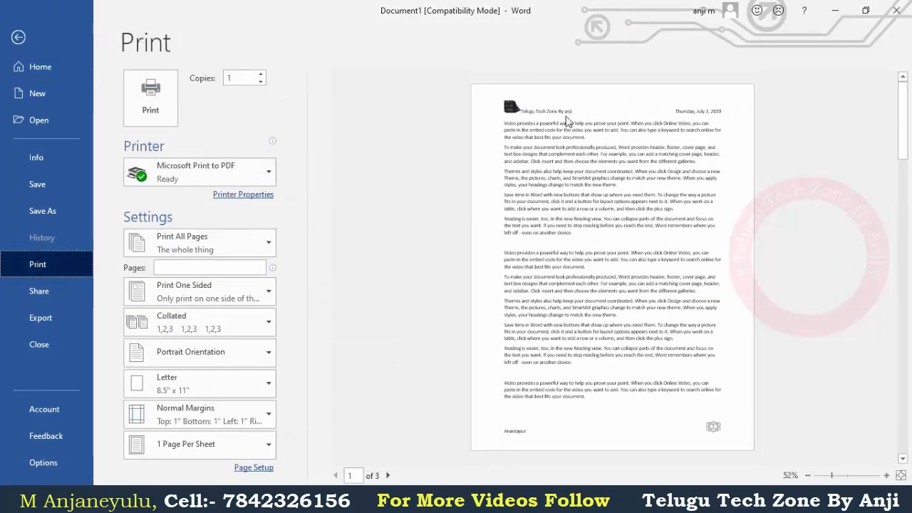
click(21, 37)
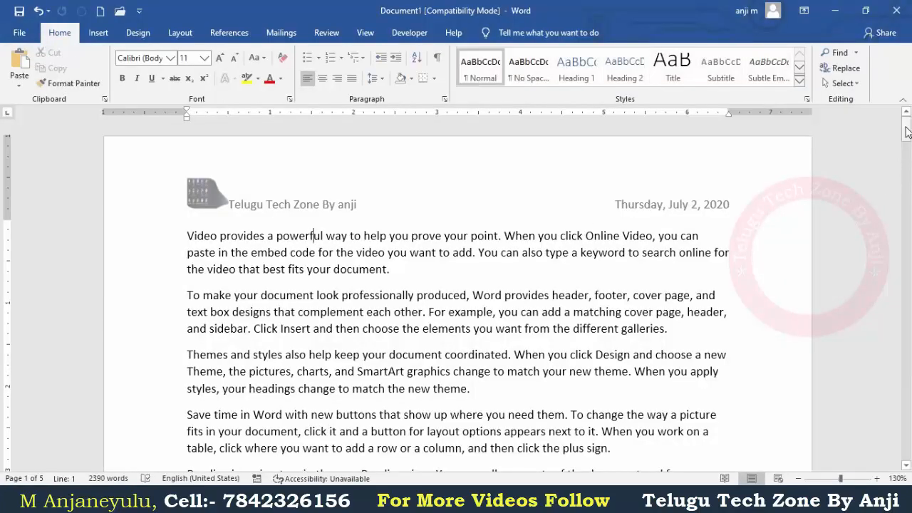
Step: Reopen the header area for editing and return to the document body
mouse_move(906, 132)
mouse_down()
mouse_move(906, 260)
mouse_move(906, 131)
mouse_up()
double_click(334, 206)
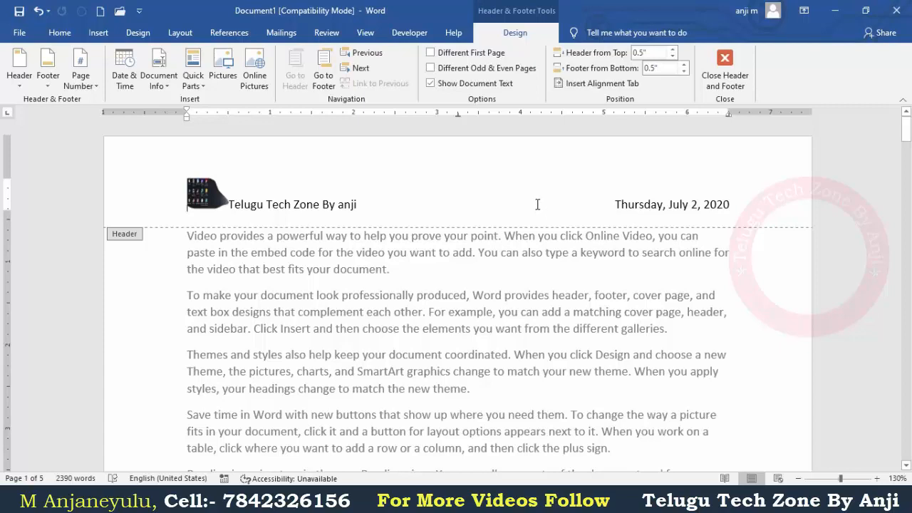
click(735, 85)
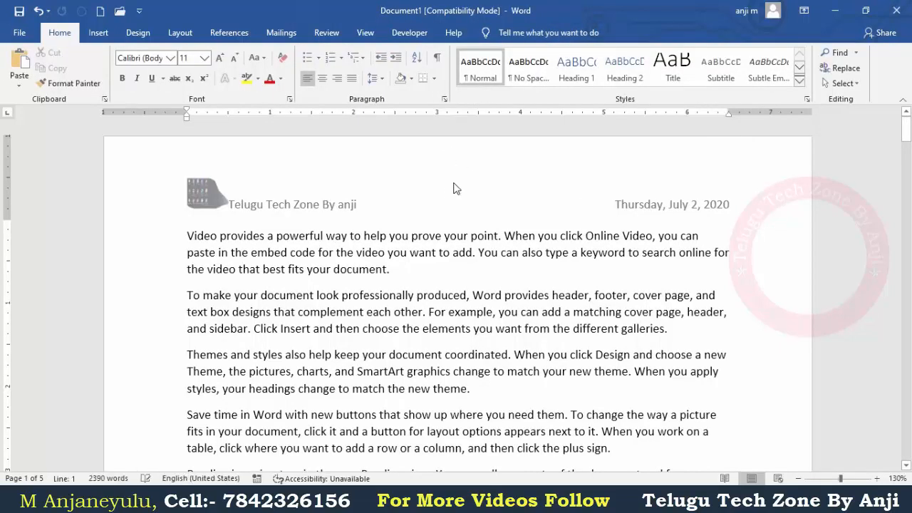
Step: Remove the header from the document
click(99, 34)
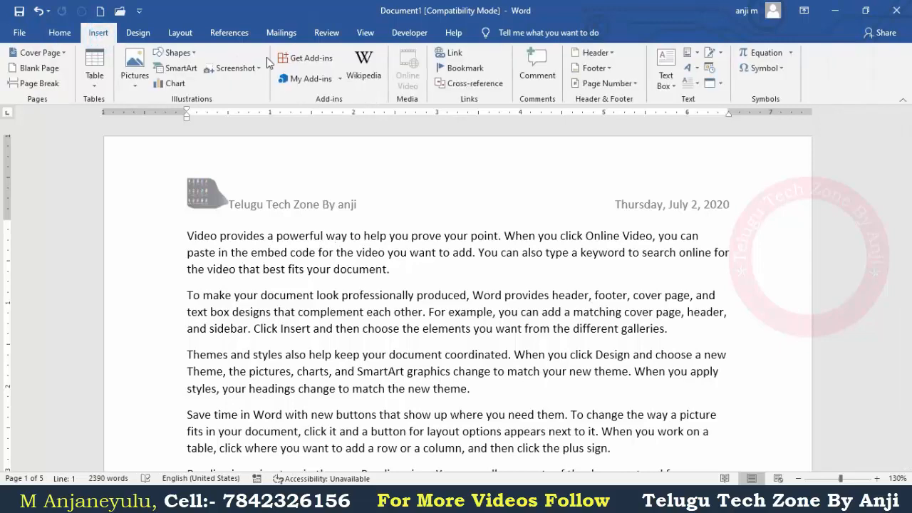
click(614, 54)
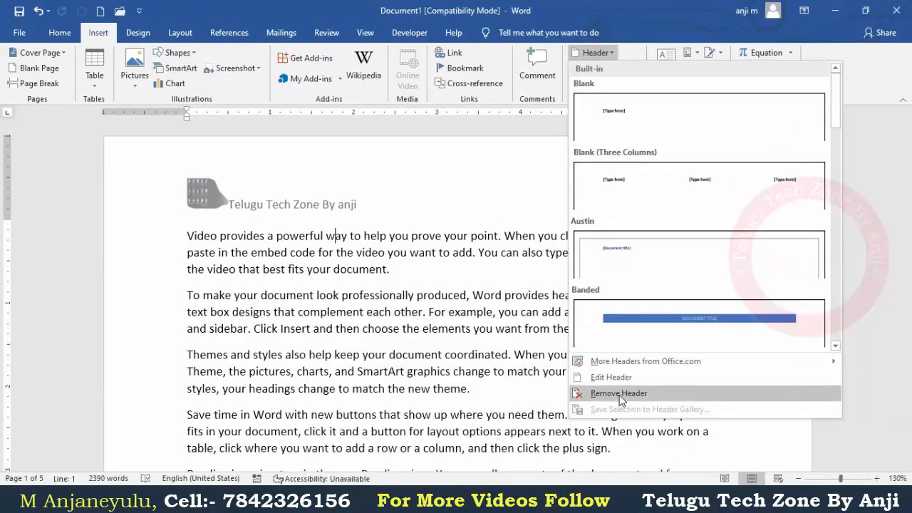
click(619, 393)
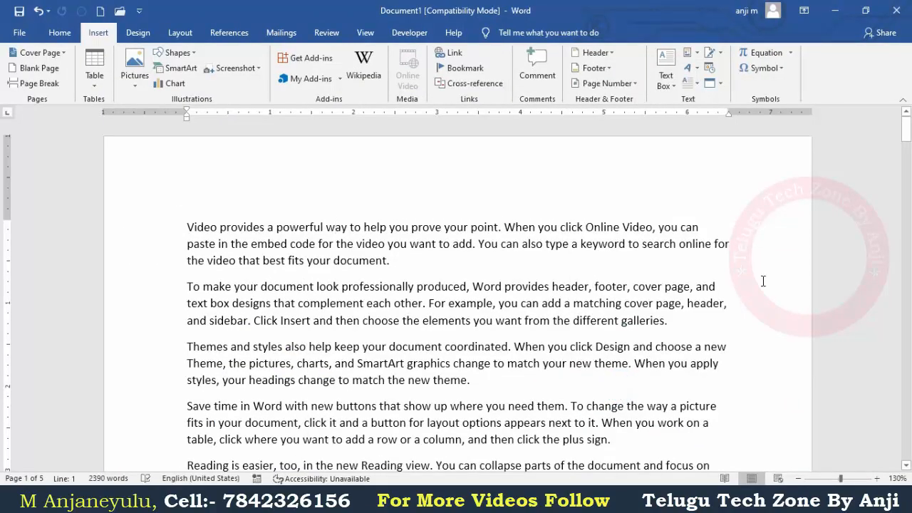
Step: Remove the footer from the document
drag(906, 131, 910, 74)
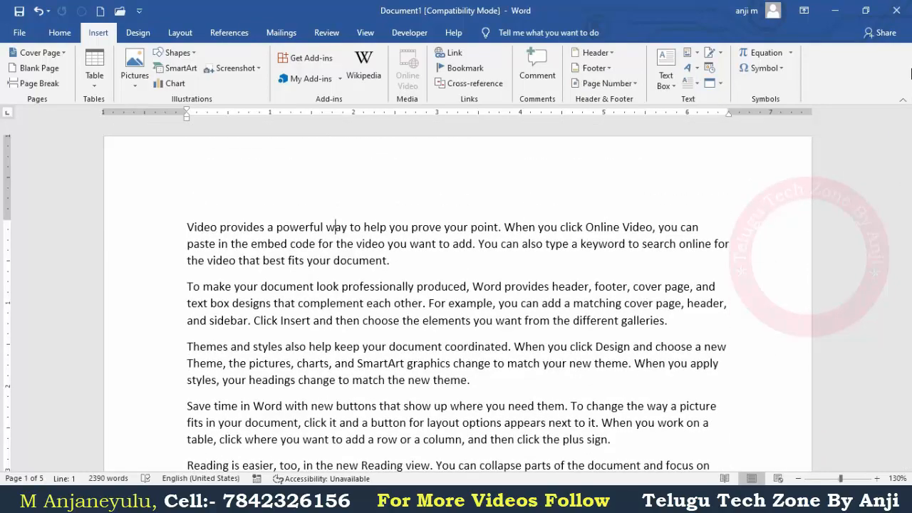
click(607, 65)
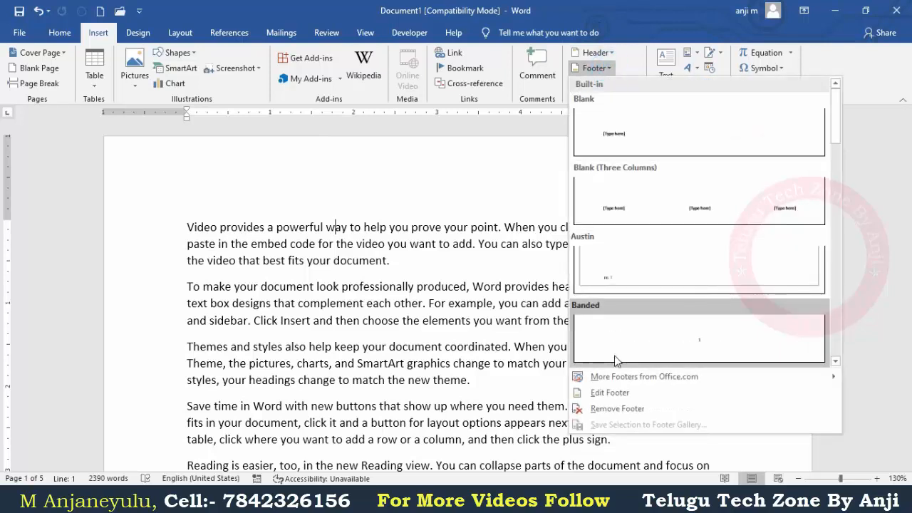
click(617, 409)
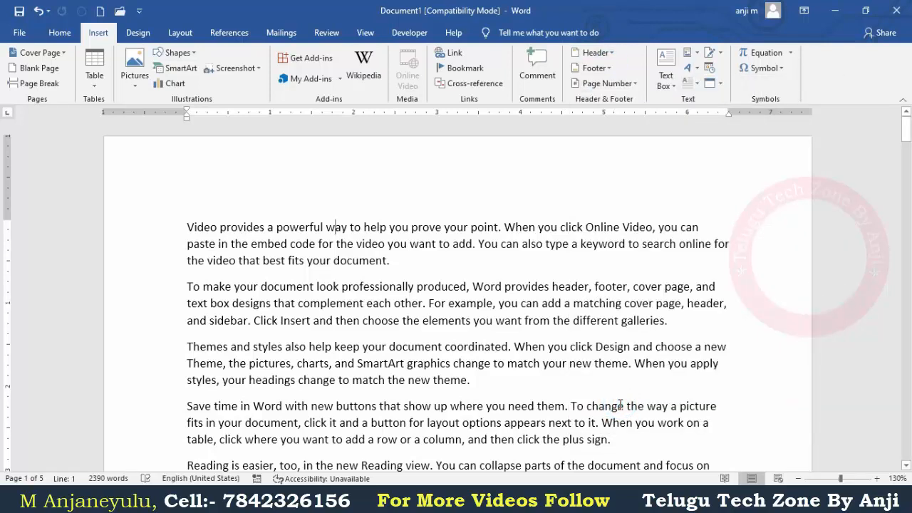